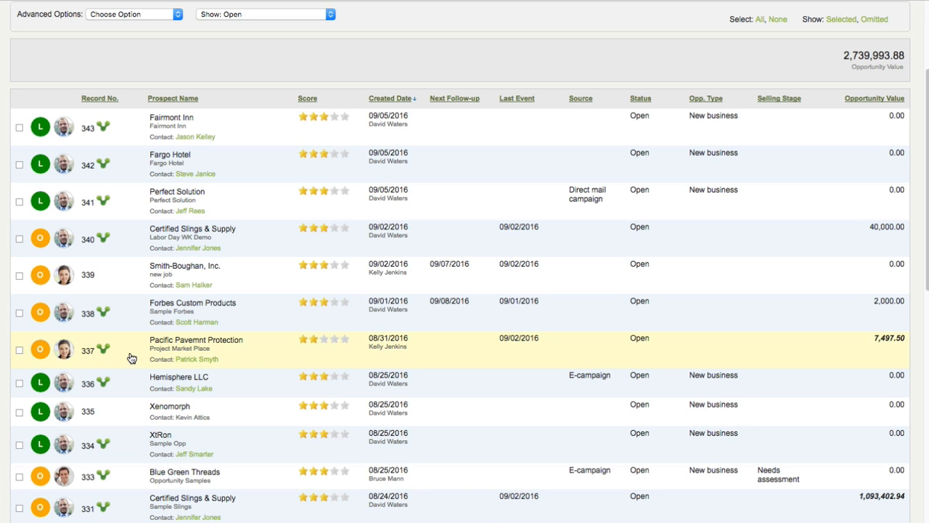
# - Open the Fairmont Inn lead and bring up the follow-up sequence manager for its contact
pyautogui.scroll(2, 130, 356)
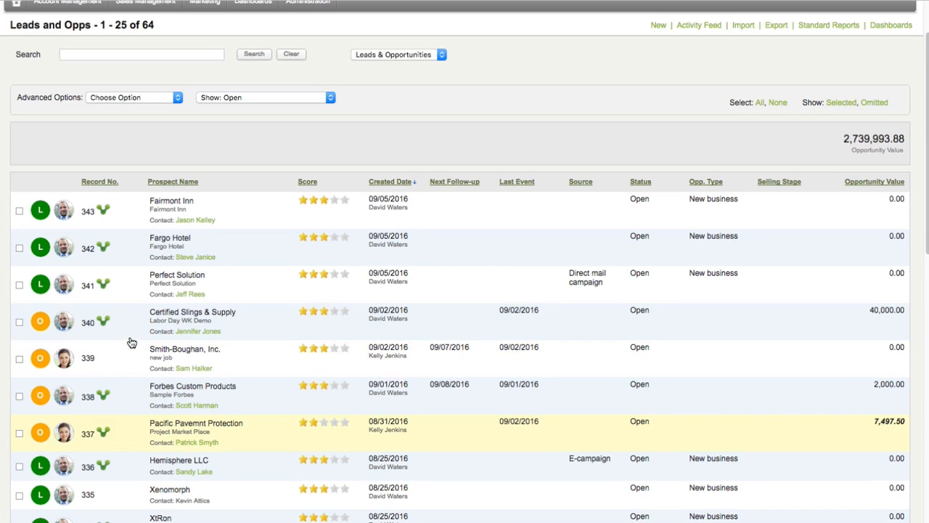
pyautogui.click(166, 214)
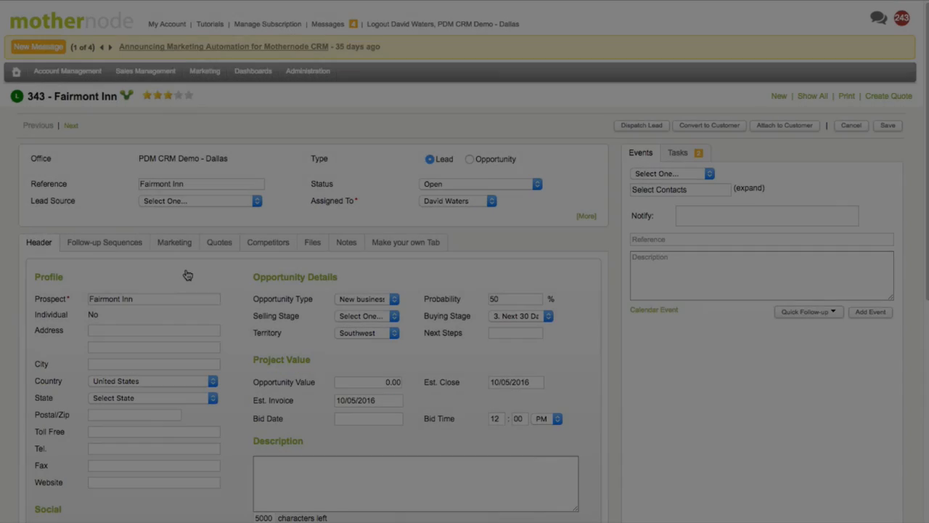
pyautogui.scroll(-5, 185, 272)
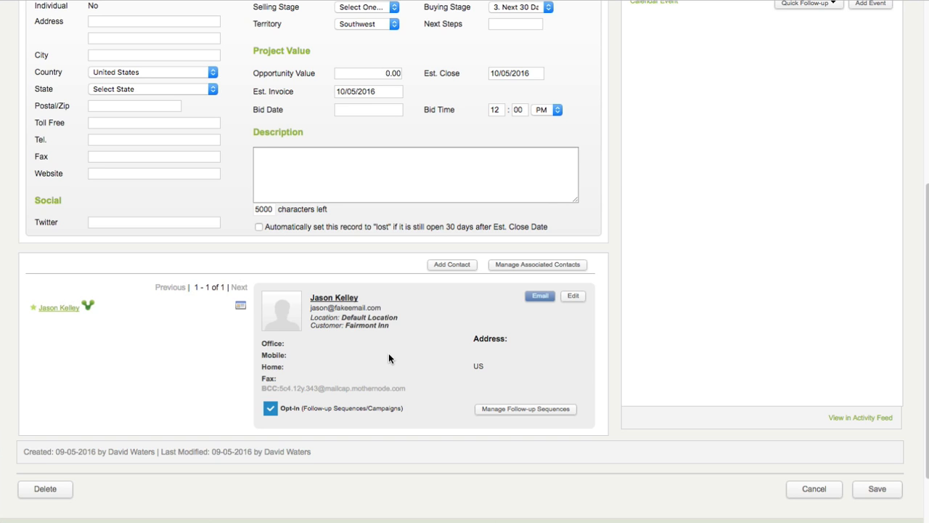
pyautogui.click(504, 413)
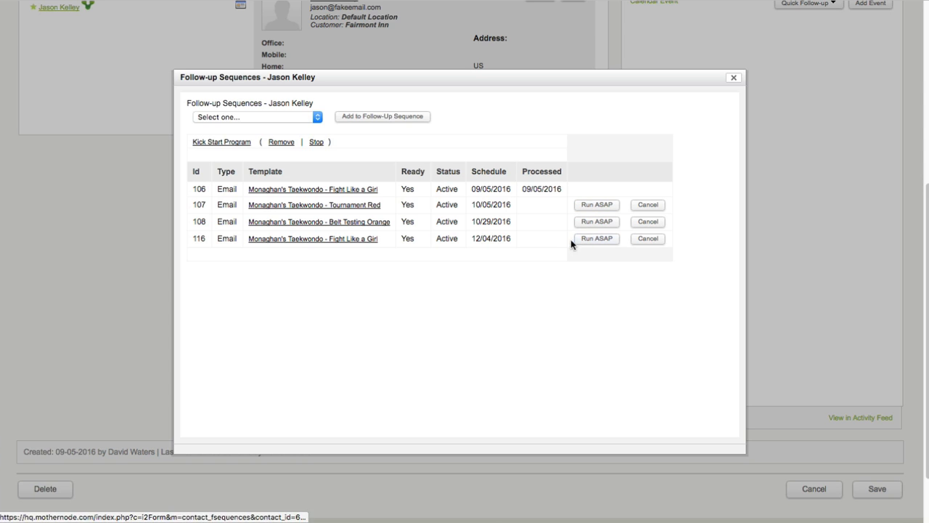
# - Add the Fairmont Inn contact to the Survey 2016 follow-up sequence
pyautogui.click(274, 120)
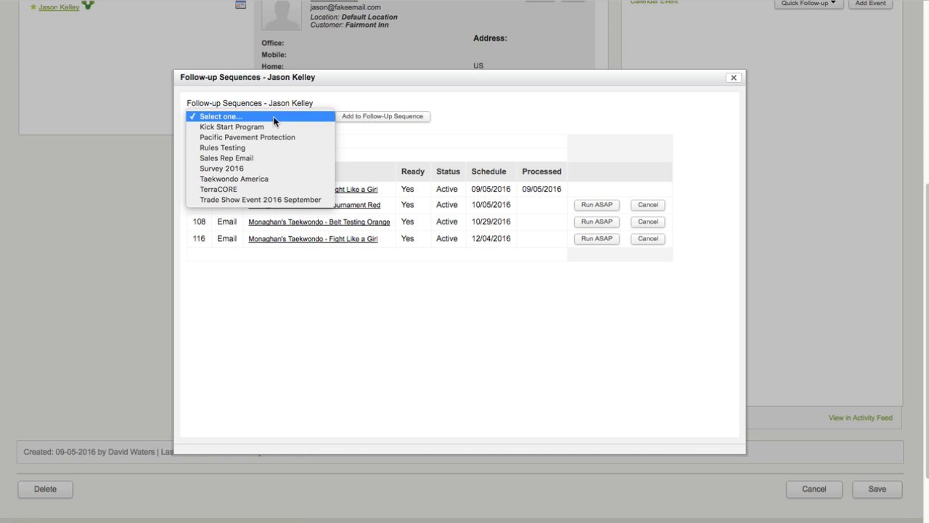
pyautogui.click(272, 168)
pyautogui.click(356, 119)
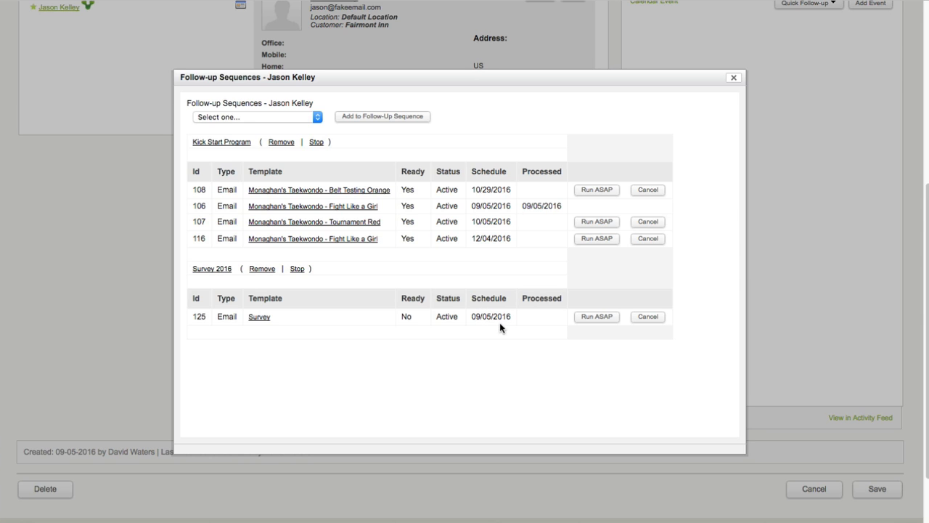
# - Remove the Survey 2016 sequence from the Fairmont Inn contact and close the follow-up sequence manager
pyautogui.click(262, 269)
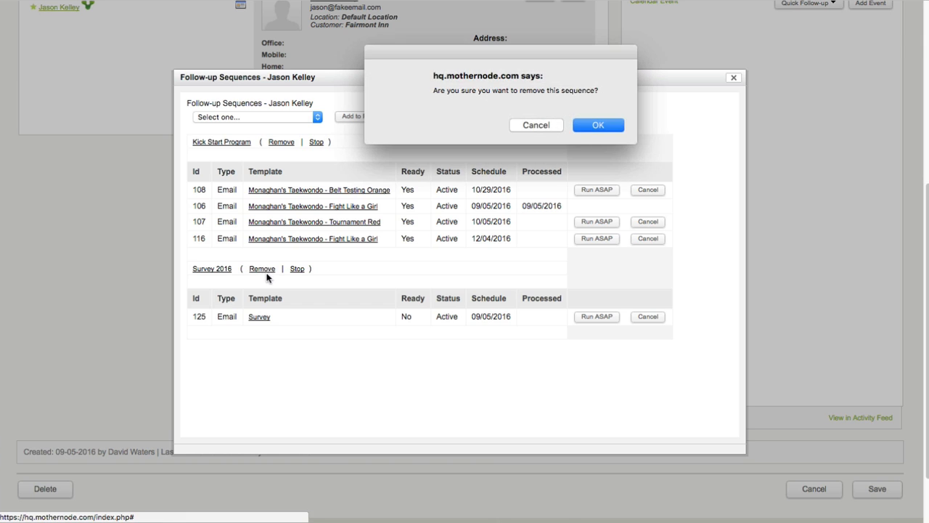
pyautogui.click(594, 125)
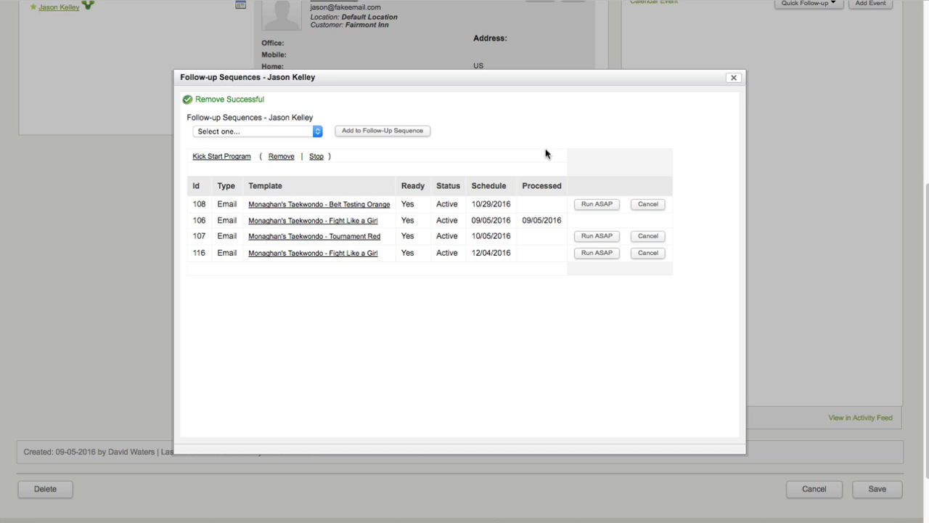
pyautogui.click(733, 81)
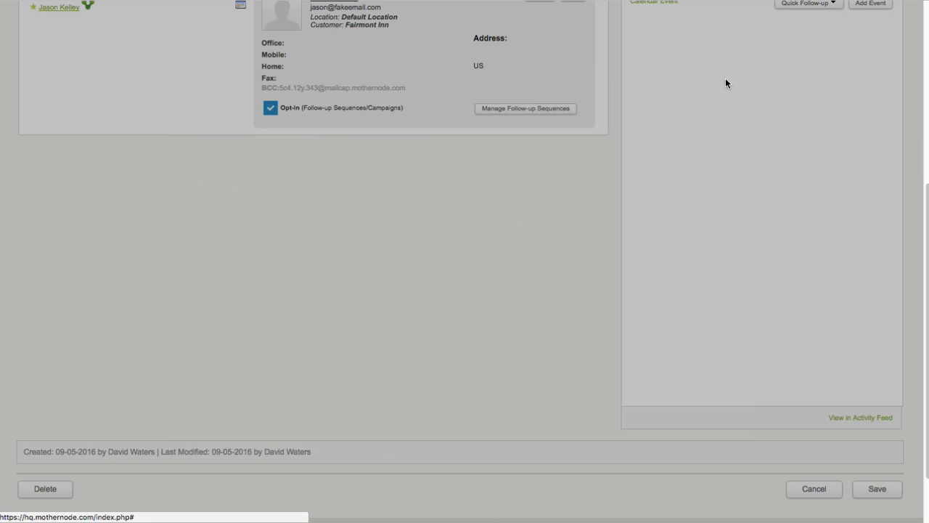
# - Open the lead capture form named Web Form for editing
pyautogui.scroll(5, 643, 150)
pyautogui.scroll(5, 616, 176)
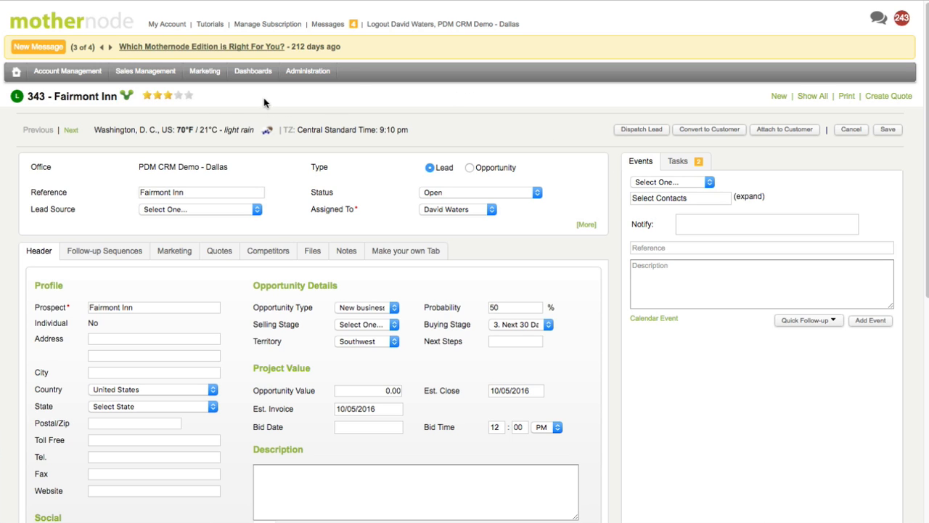
pyautogui.moveTo(213, 82)
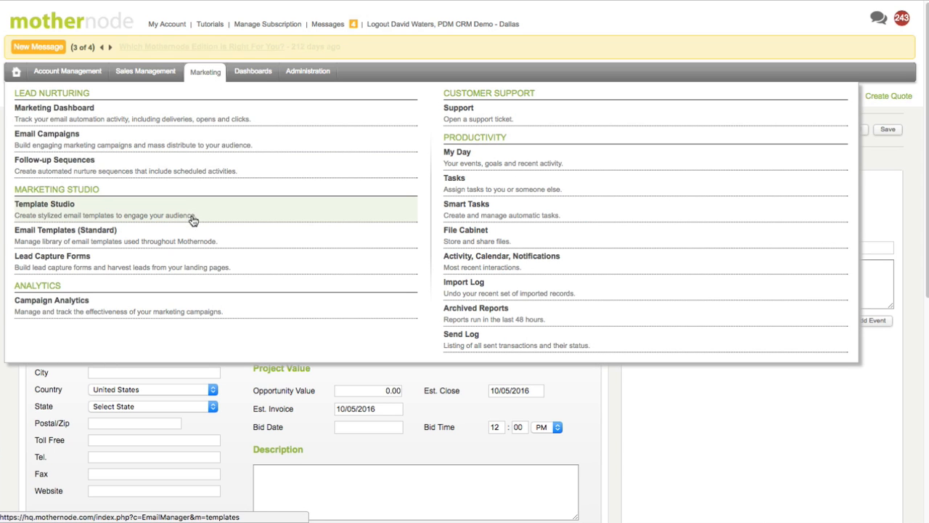
pyautogui.click(183, 263)
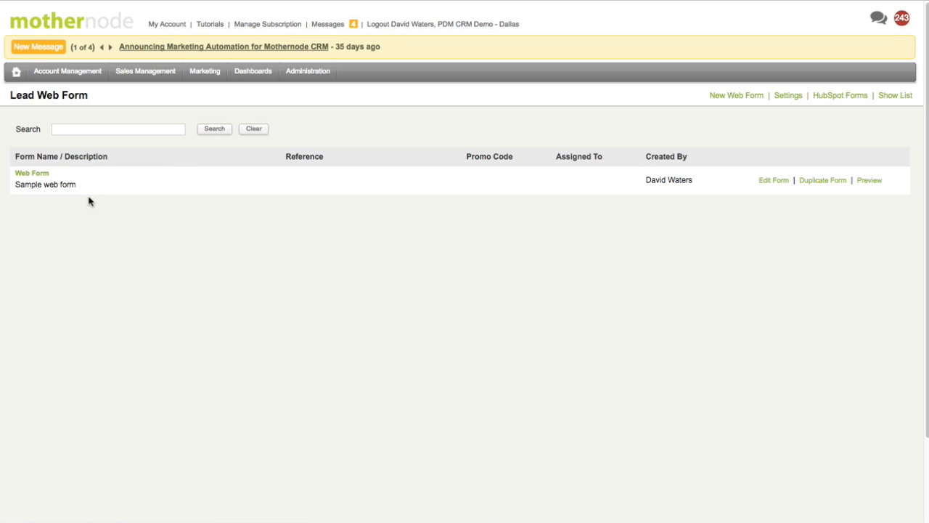
pyautogui.click(32, 173)
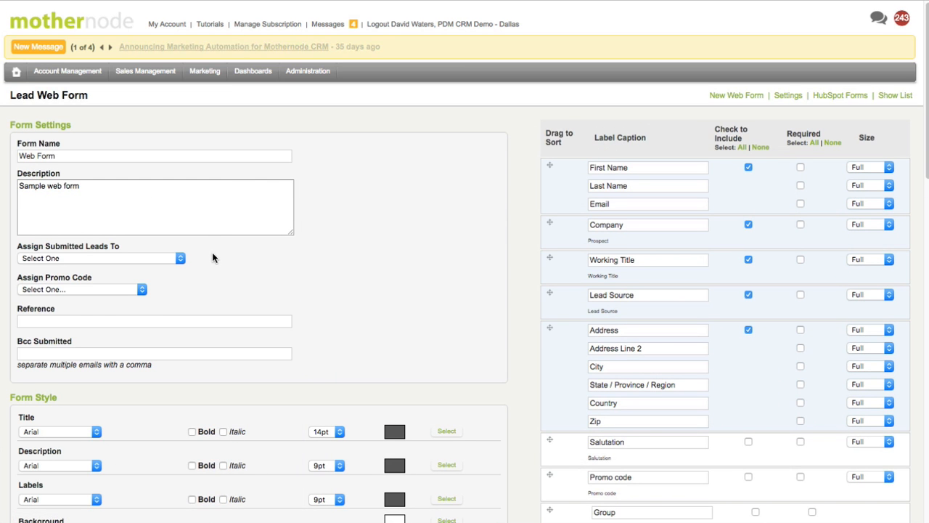
# - Assign contacts who complete the web form to the Kick Start Program and Rules Testing follow-up sequences
pyautogui.scroll(-10, 478, 371)
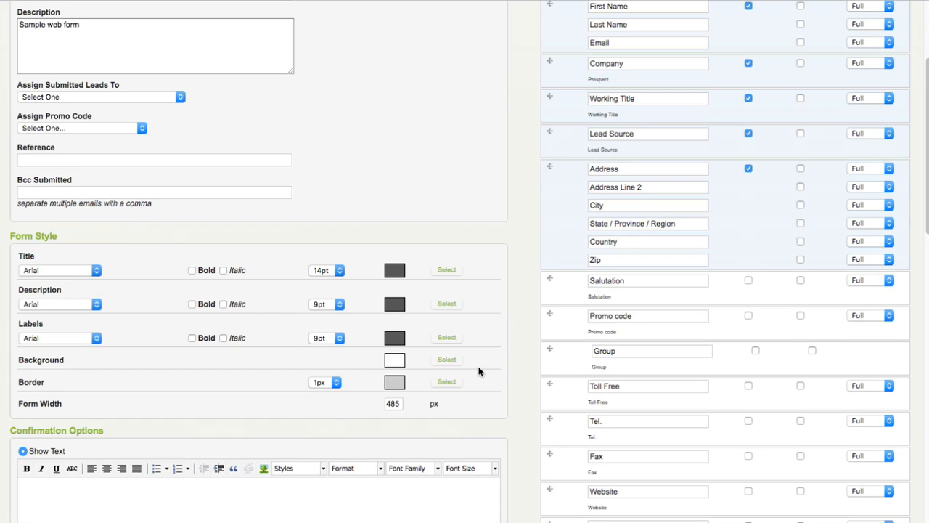
pyautogui.scroll(-5, 474, 370)
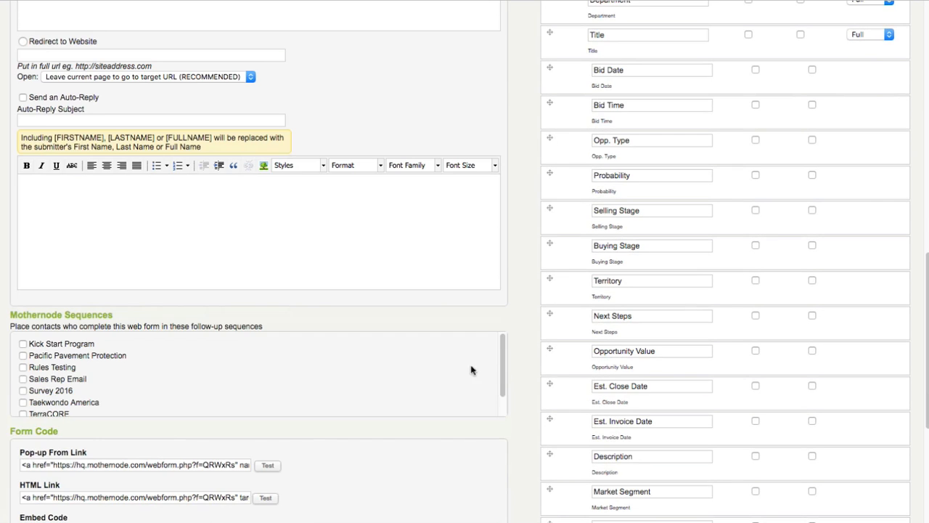
pyautogui.click(23, 344)
pyautogui.click(24, 368)
# - Deselect the Kick Start Program follow-up sequence in the web form's settings
pyautogui.scroll(5, 101, 354)
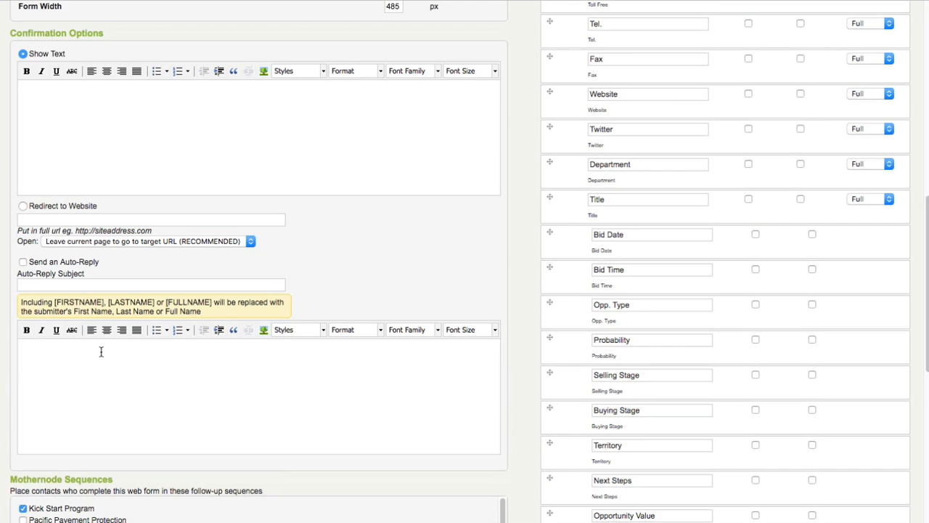
pyautogui.scroll(15, 101, 352)
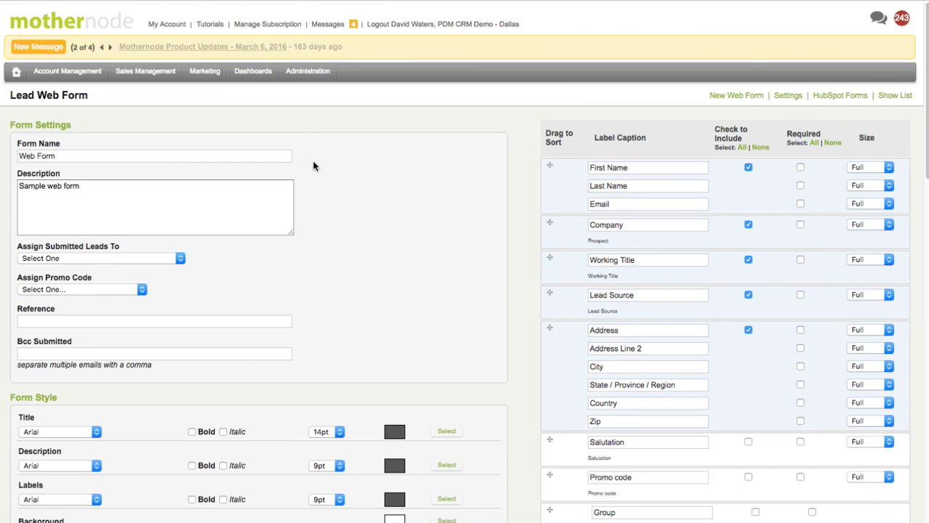
pyautogui.scroll(-18, 313, 160)
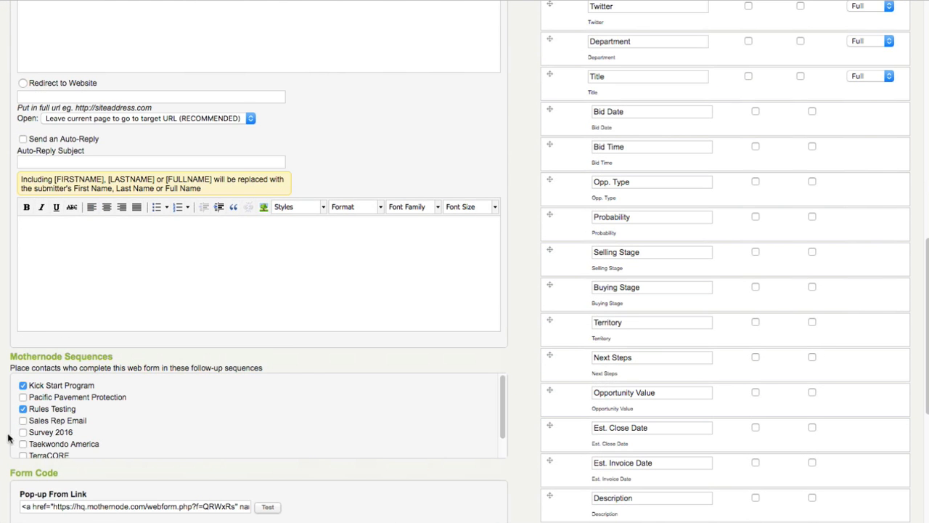
pyautogui.click(22, 385)
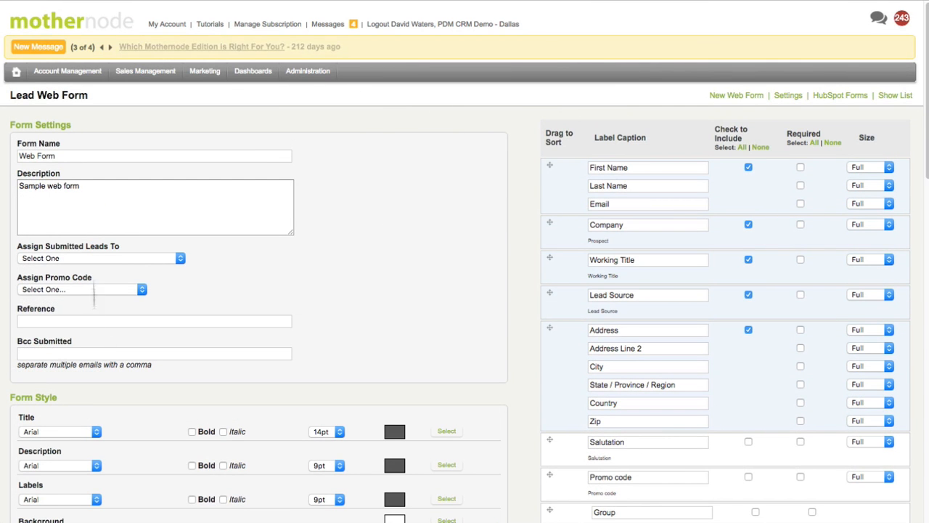
# - Open the import for leads and opportunities and apply the Biz Card Reader import template
pyautogui.moveTo(146, 71)
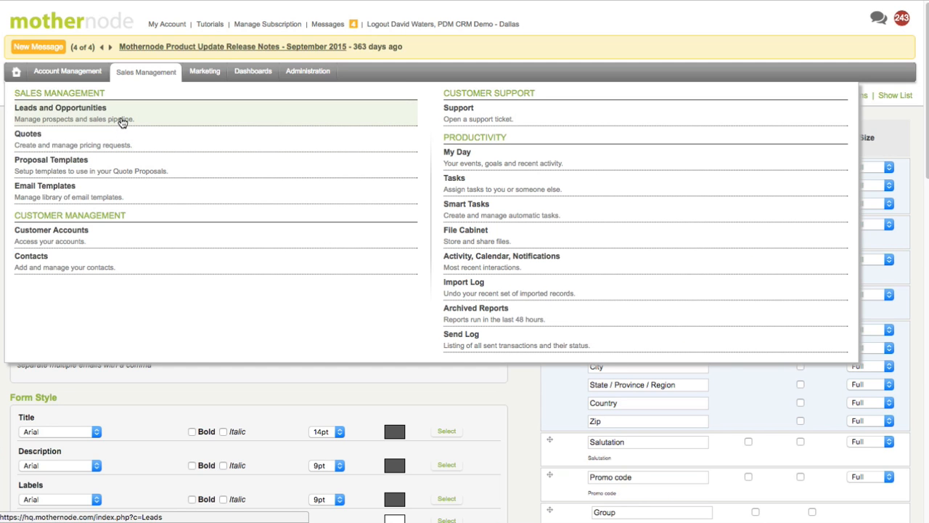
pyautogui.click(122, 122)
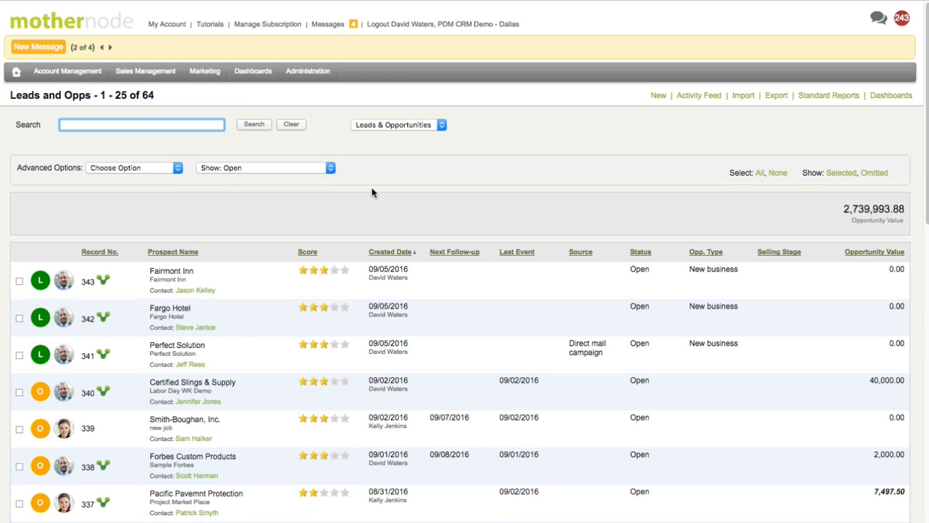
pyautogui.click(741, 97)
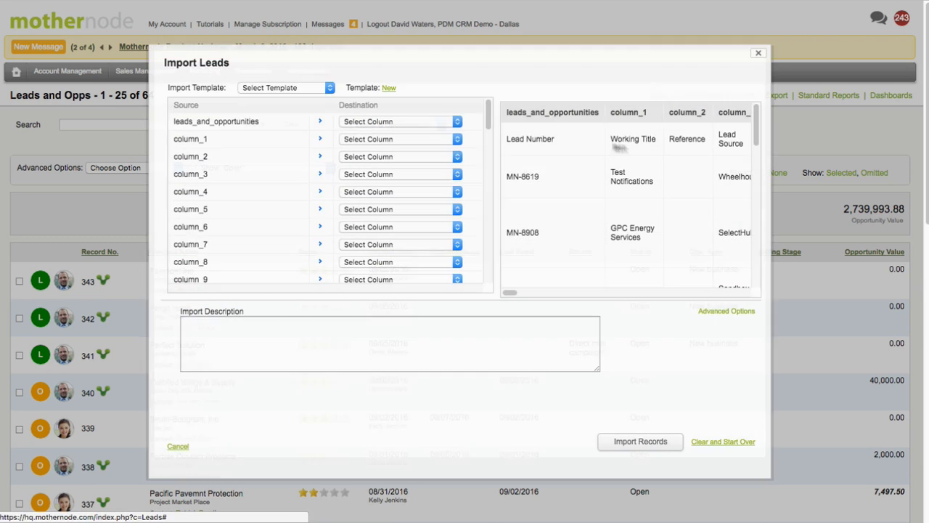
pyautogui.click(290, 87)
pyautogui.press('Escape')
pyautogui.click(286, 107)
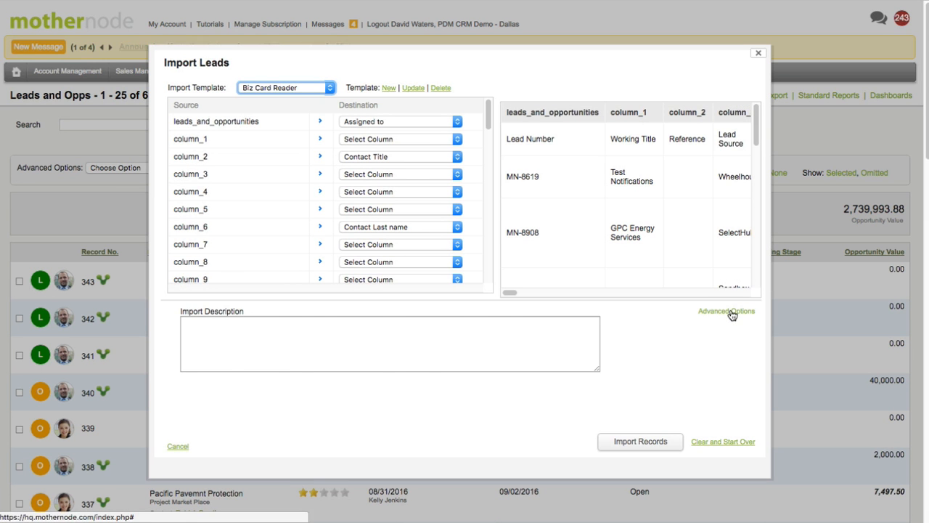
# - Show the advanced import options and try out the Kick Start Program and Sales Rep Email sequences for the new contacts
pyautogui.click(729, 311)
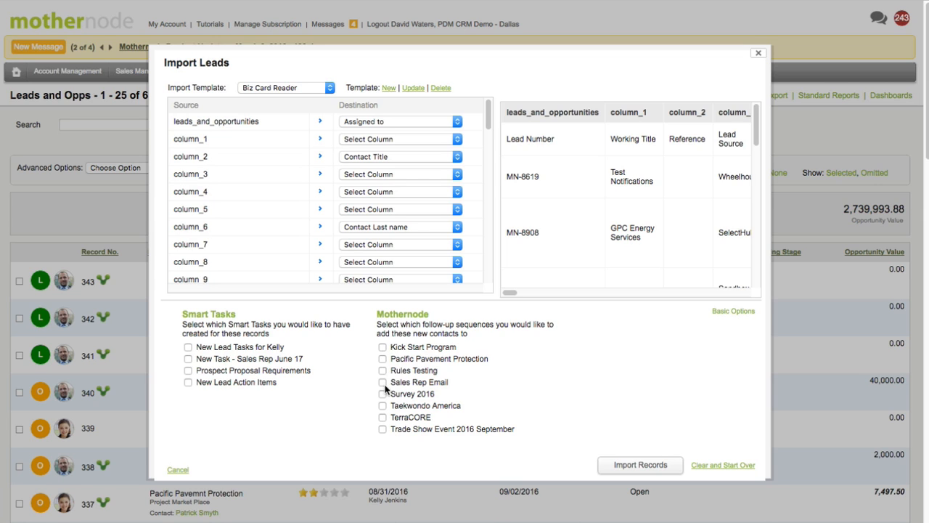
pyautogui.click(382, 348)
pyautogui.click(383, 382)
pyautogui.click(382, 347)
# - Clear the pending lead import to start over, and close the Import Leads window
pyautogui.click(703, 465)
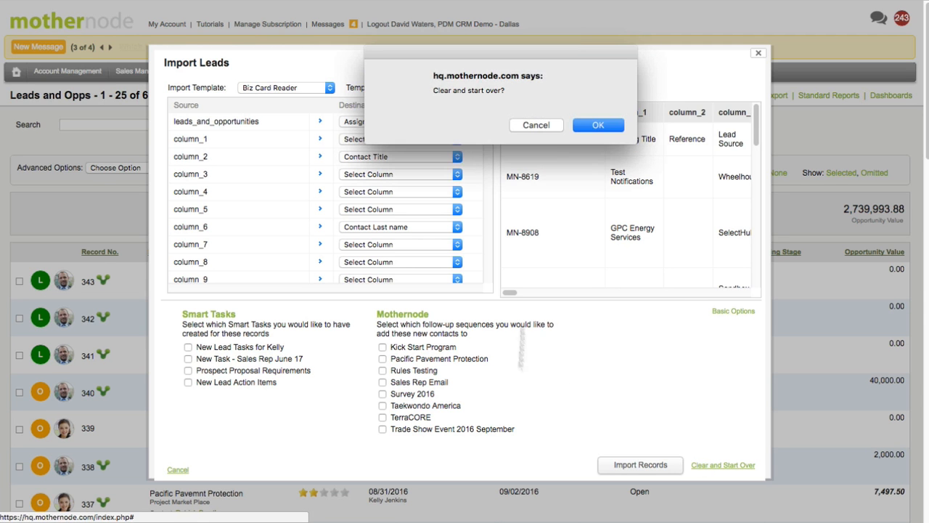
pyautogui.click(593, 127)
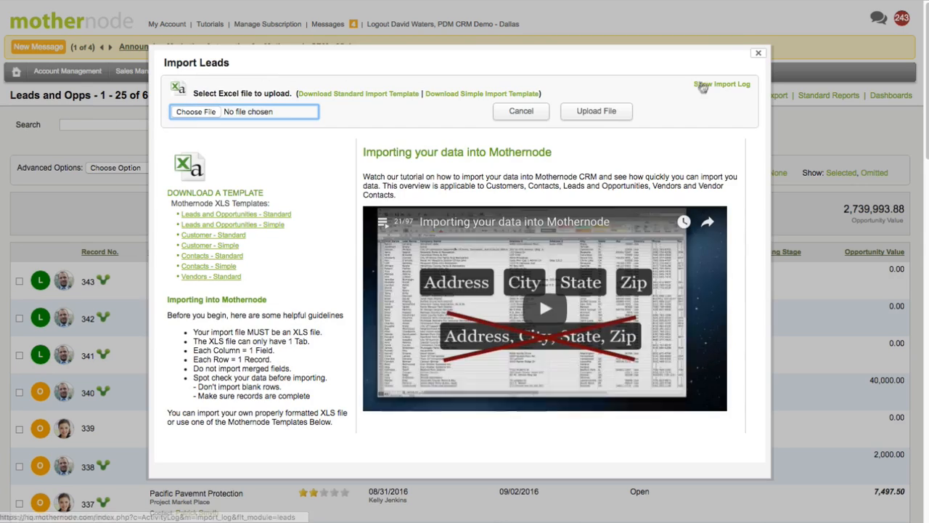
pyautogui.click(757, 54)
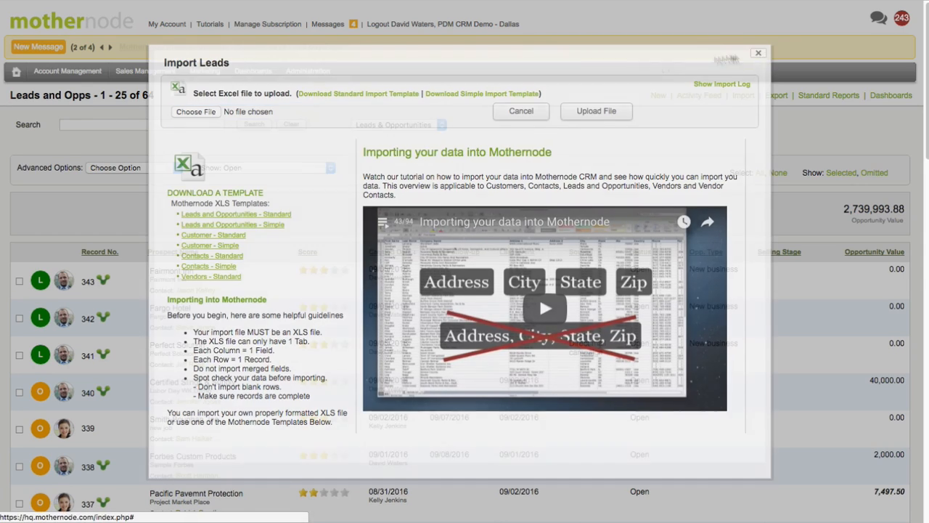
# - Open the Alan Hudson Printing customer profile and review the marketing manager contact's follow-up sequences
pyautogui.click(69, 72)
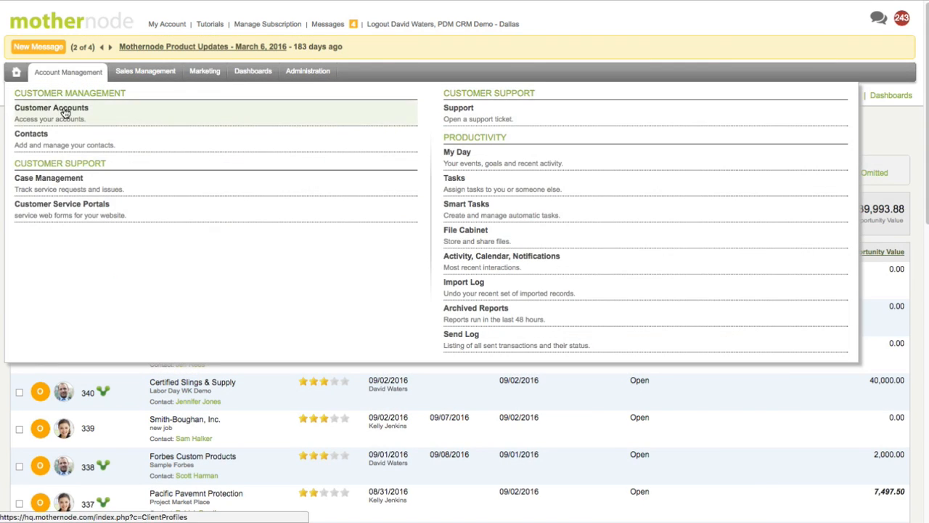
pyautogui.click(64, 112)
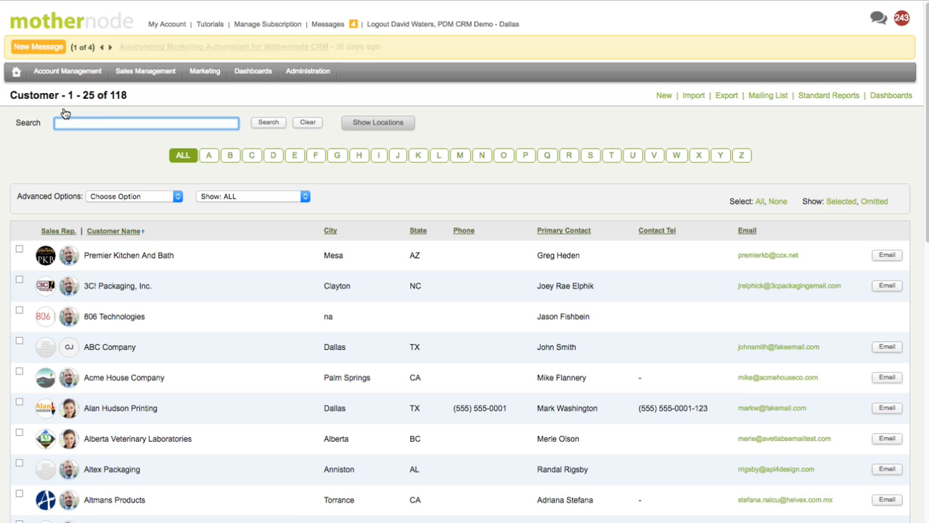
pyautogui.click(124, 411)
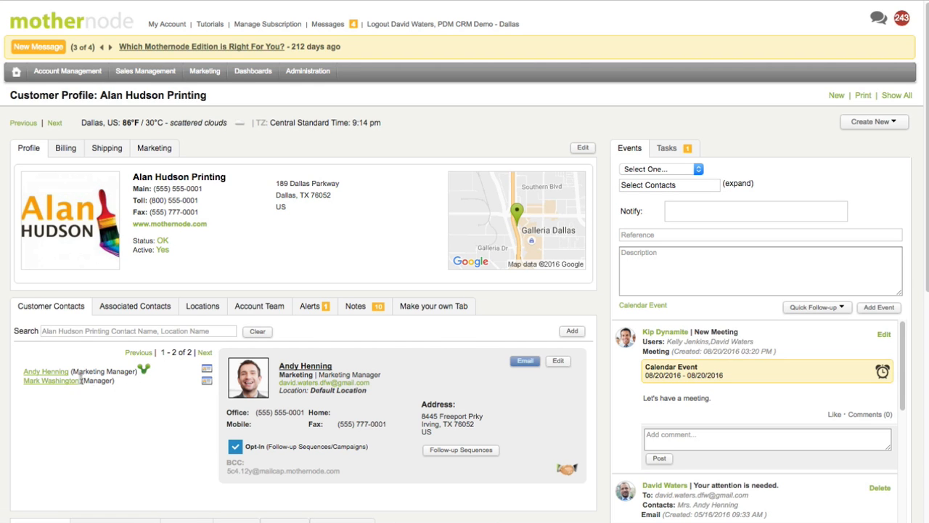
pyautogui.click(461, 449)
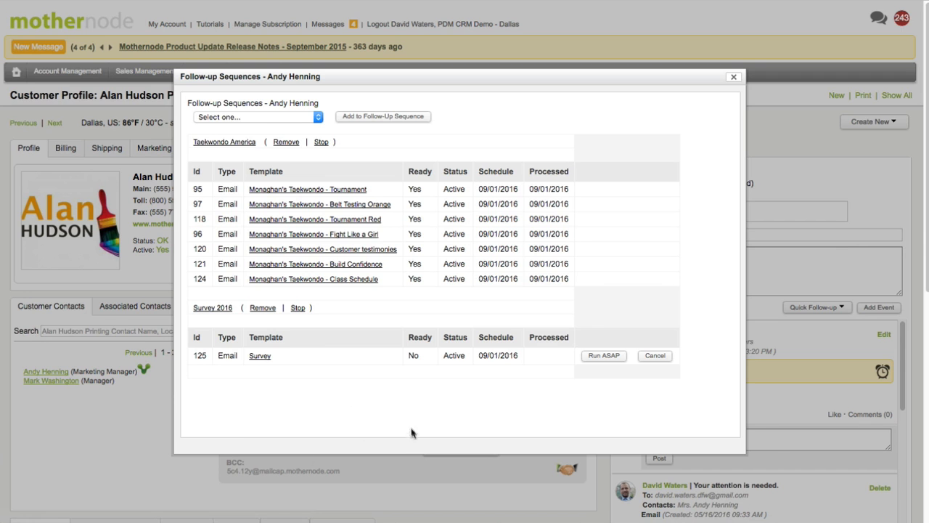
pyautogui.click(734, 79)
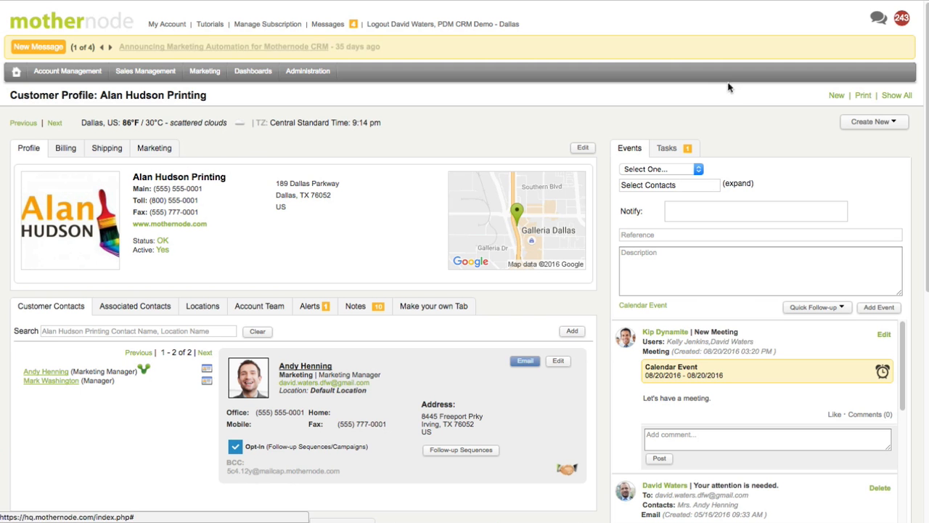
# - View the follow-up sequence activity on the Alan Hudson Printing profile and expand the first contact's history
pyautogui.scroll(-3, 158, 318)
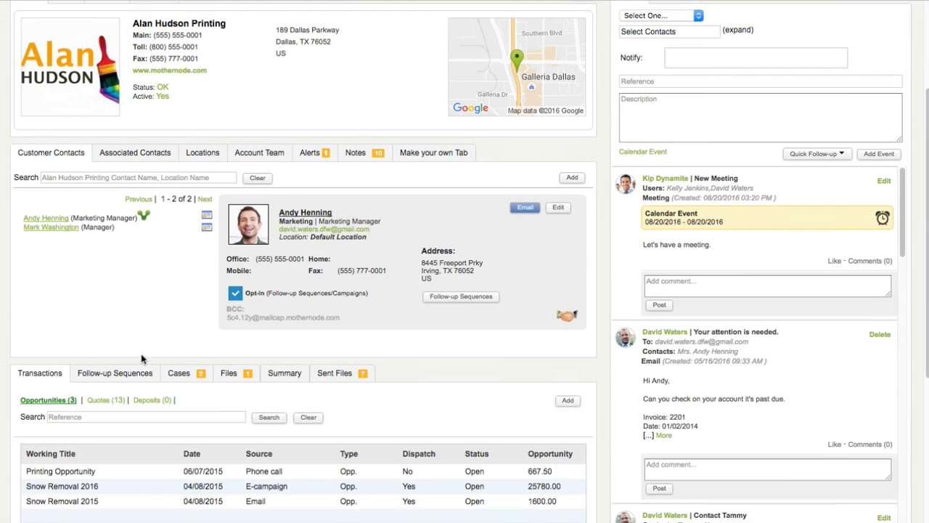
pyautogui.click(137, 372)
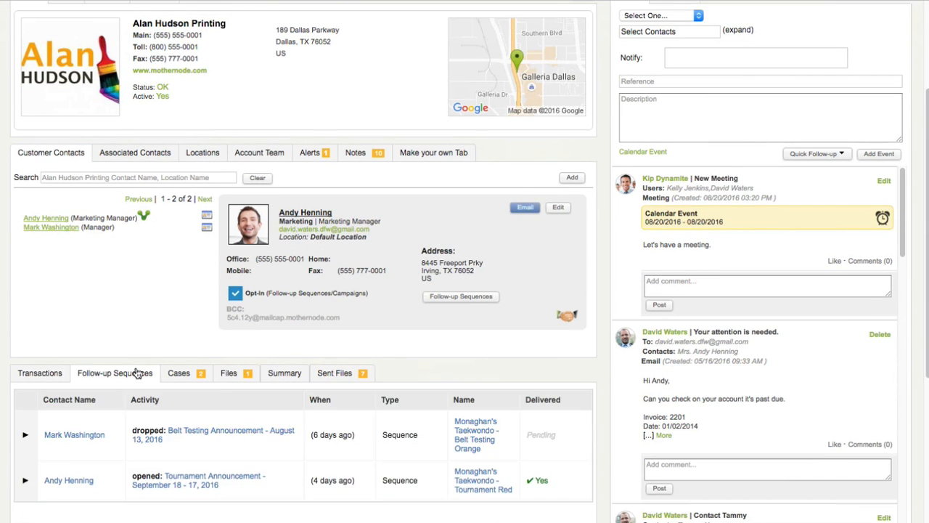
pyautogui.click(26, 437)
pyautogui.scroll(-3, 101, 436)
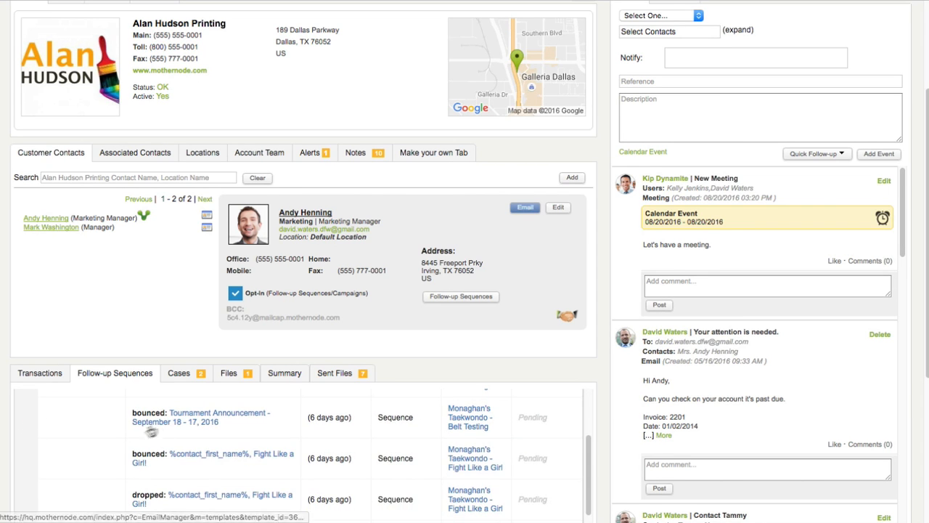
# - Collapse the first contact's sequence history, then expand, review and collapse the marketing manager's follow-up sequence history
pyautogui.scroll(1, 146, 432)
pyautogui.scroll(2, 39, 397)
pyautogui.click(26, 411)
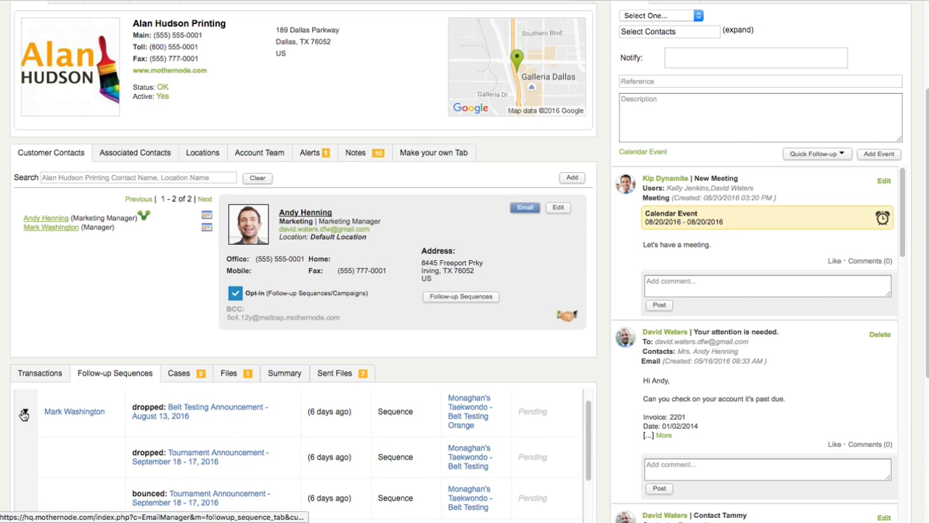
pyautogui.click(25, 480)
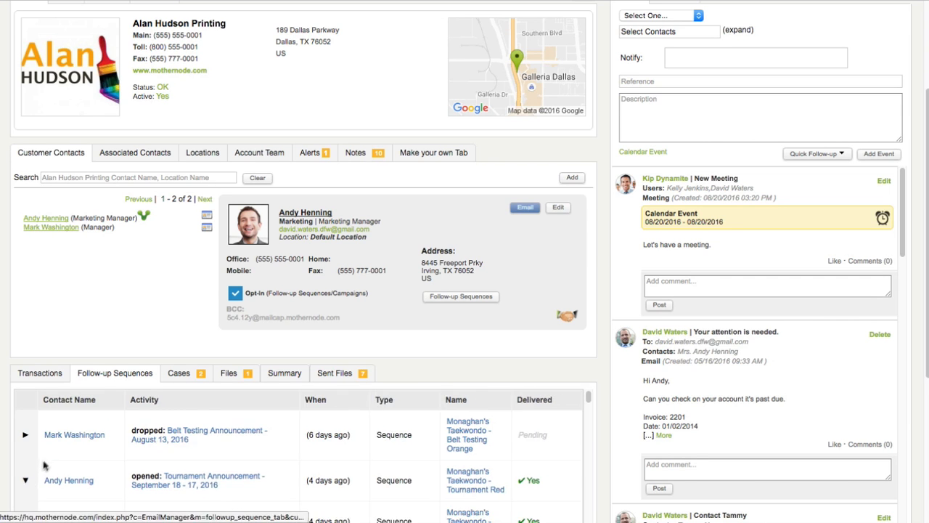
pyautogui.scroll(-3, 43, 457)
pyautogui.scroll(1, 56, 432)
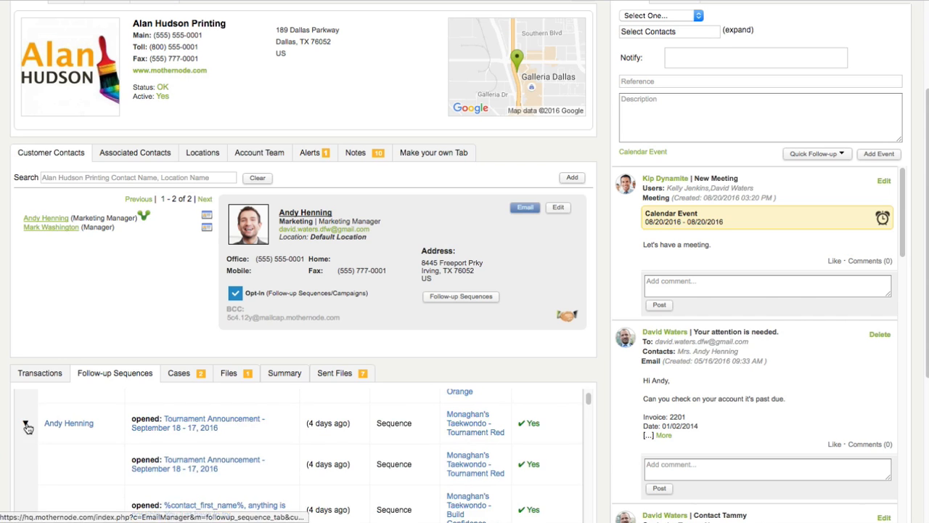
pyautogui.click(26, 423)
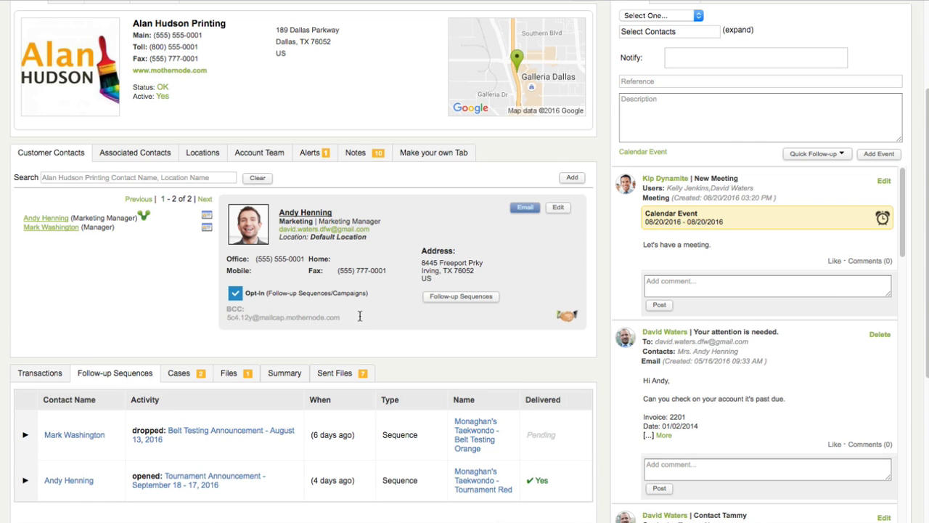
# - Open the Creative Design owner's record from the contacts list and review the follow-up sequences assigned to that contact
pyautogui.scroll(3, 379, 407)
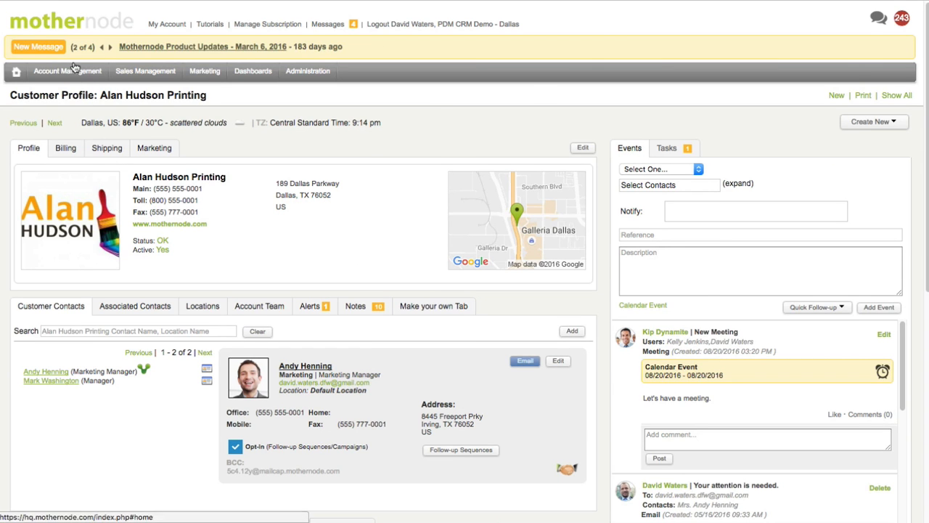
pyautogui.moveTo(73, 70)
pyautogui.click(62, 138)
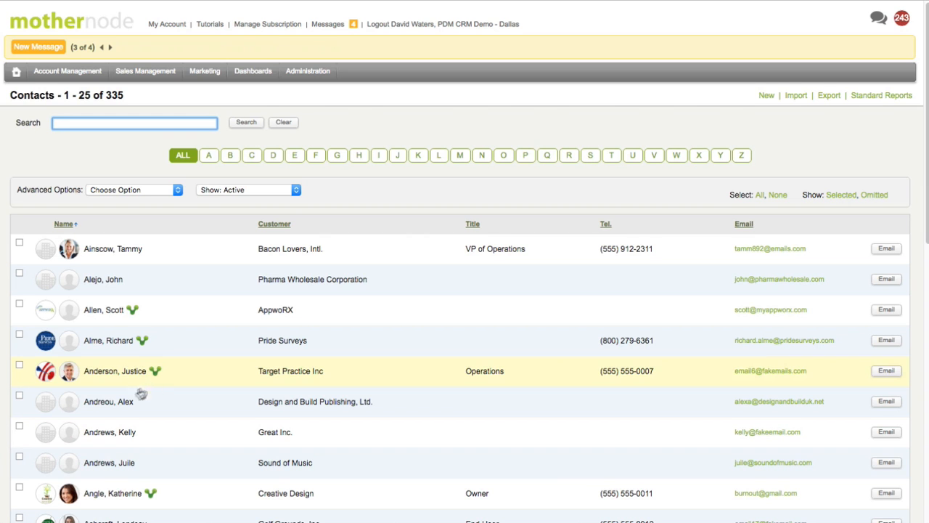
pyautogui.click(124, 493)
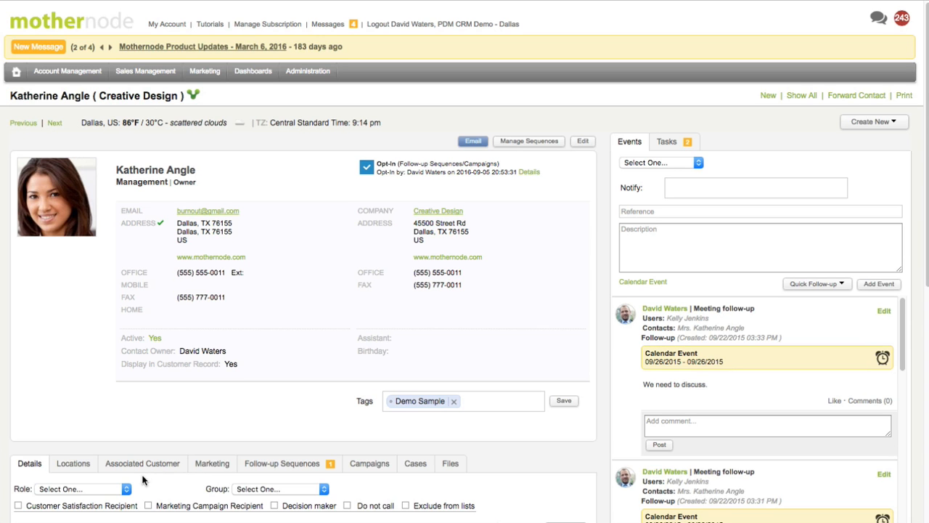
pyautogui.click(535, 140)
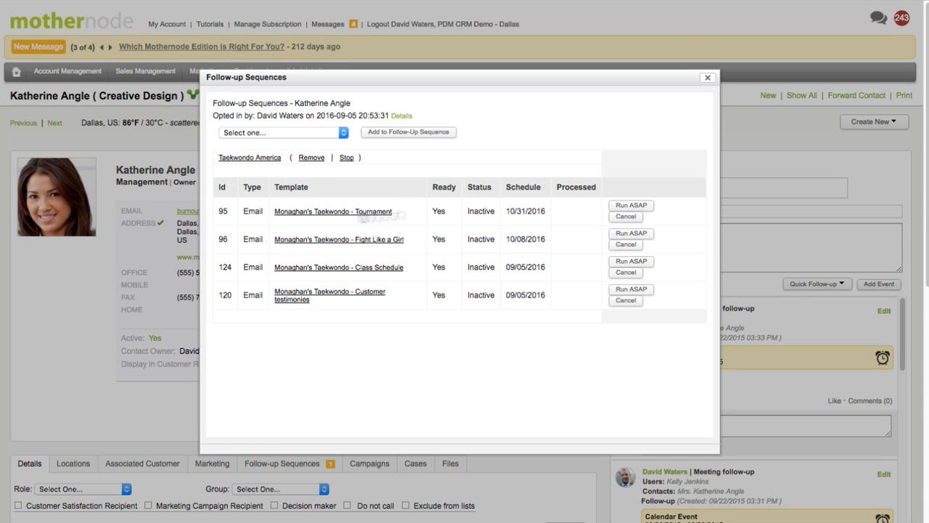
pyautogui.click(707, 77)
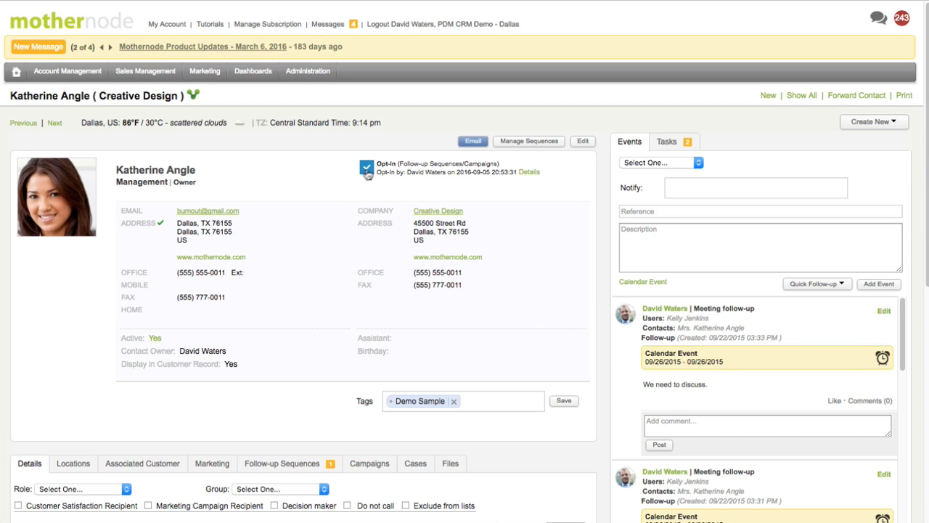
# - Opt the Creative Design contact out of follow-up sequences and campaigns
pyautogui.click(366, 171)
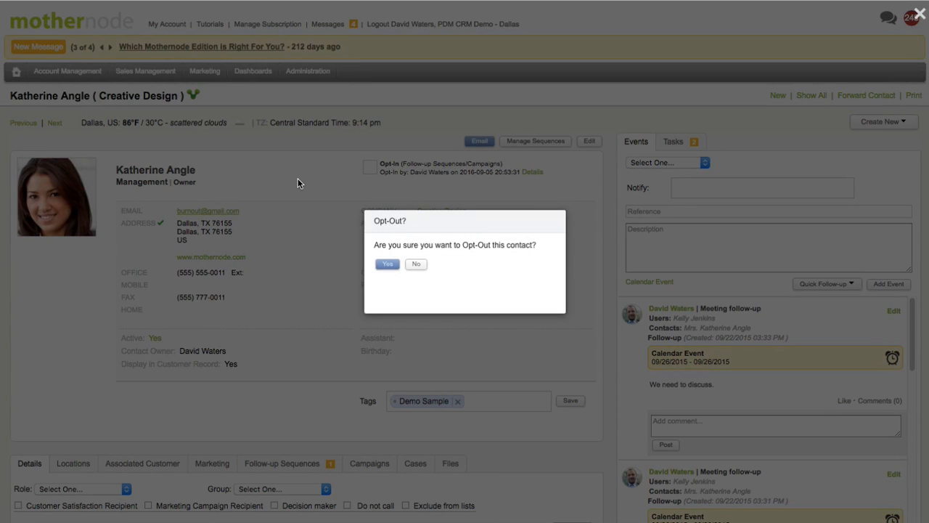
pyautogui.click(387, 265)
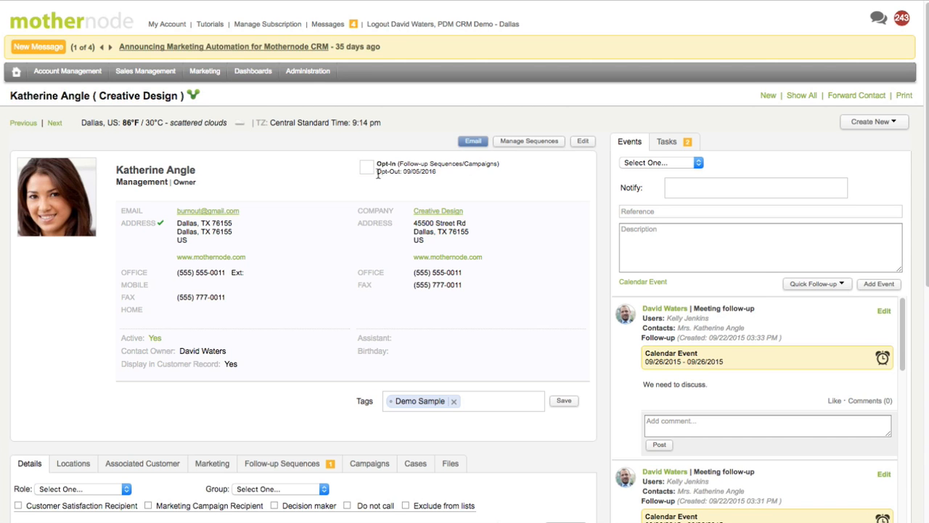
# - Opt the contact back in, declaring permission to market to the address and giving as the reason that she gave permission when talked to
pyautogui.click(366, 169)
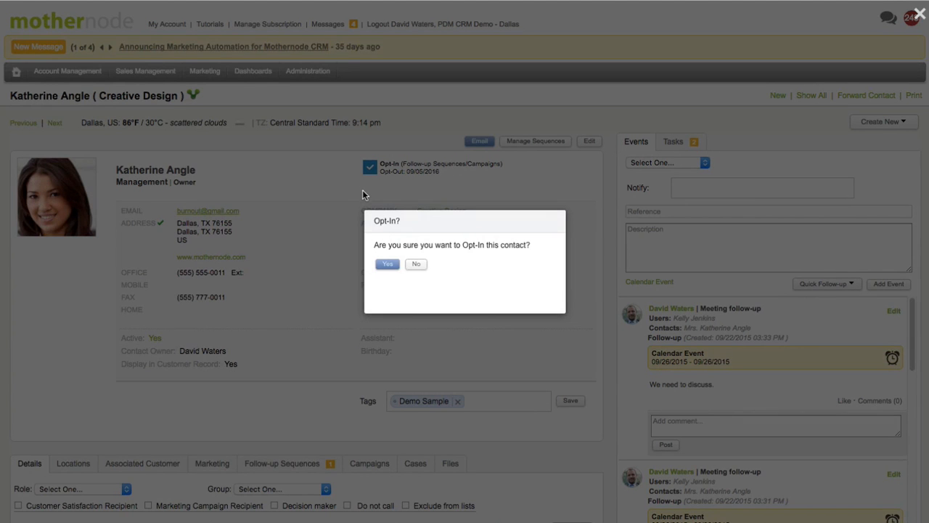
pyautogui.click(389, 265)
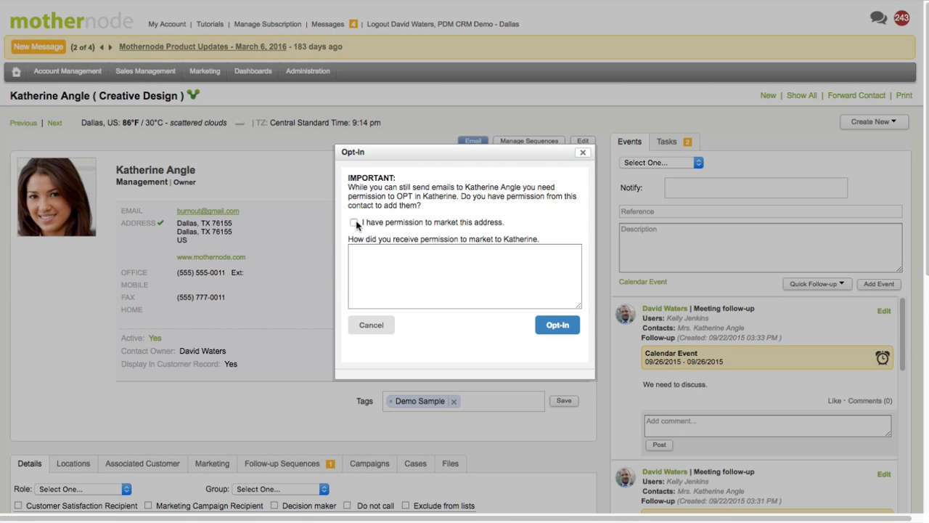
pyautogui.click(354, 223)
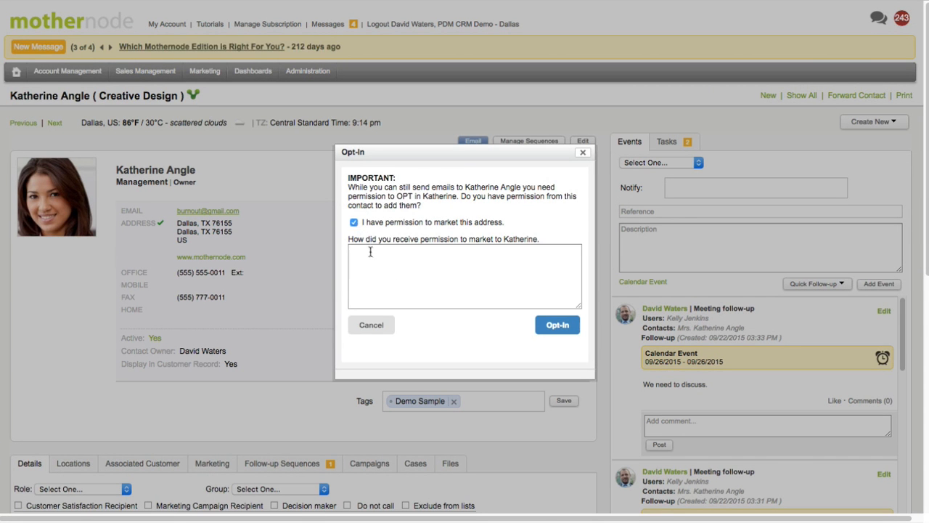
pyautogui.click(371, 255)
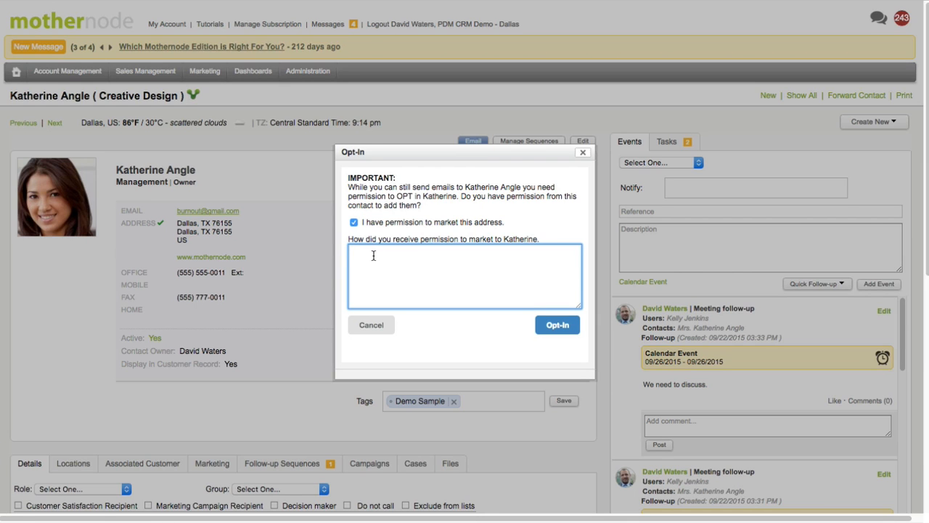
pyautogui.write('Talk')
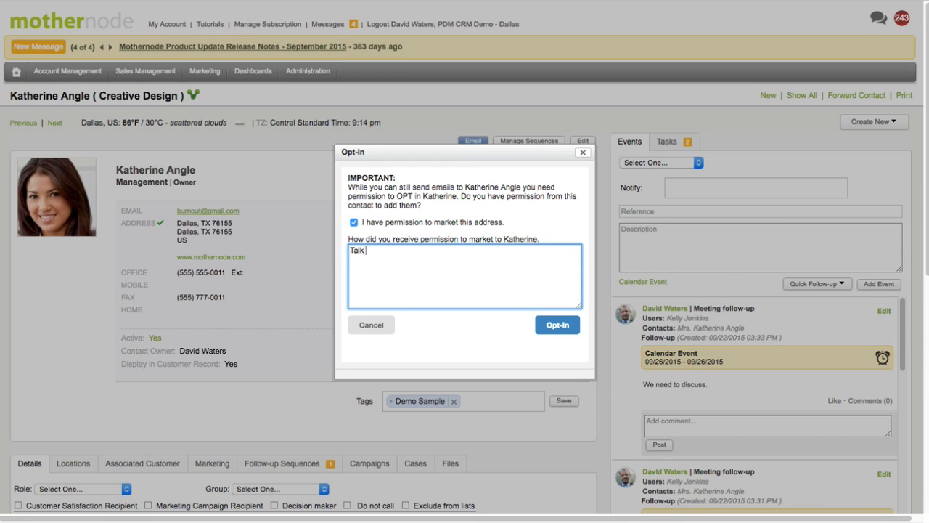
pyautogui.write('ed to')
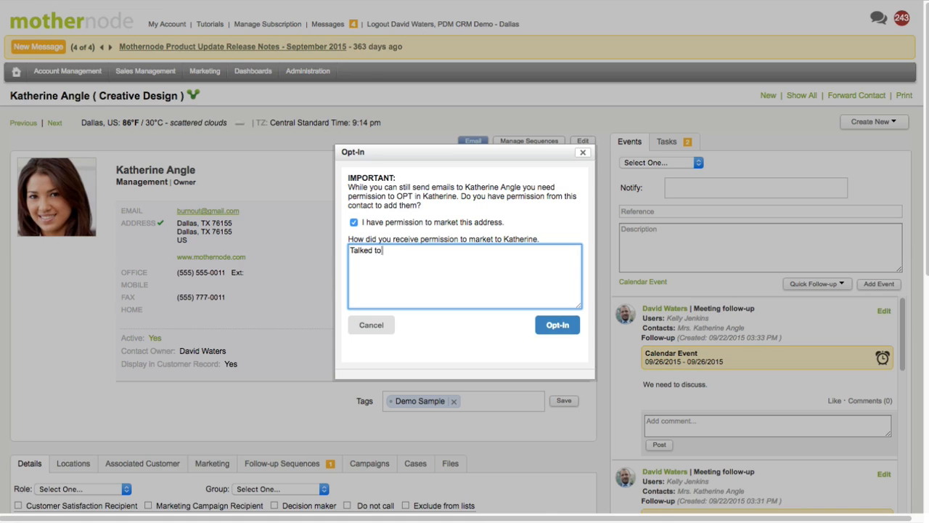
pyautogui.write(" Katherine's")
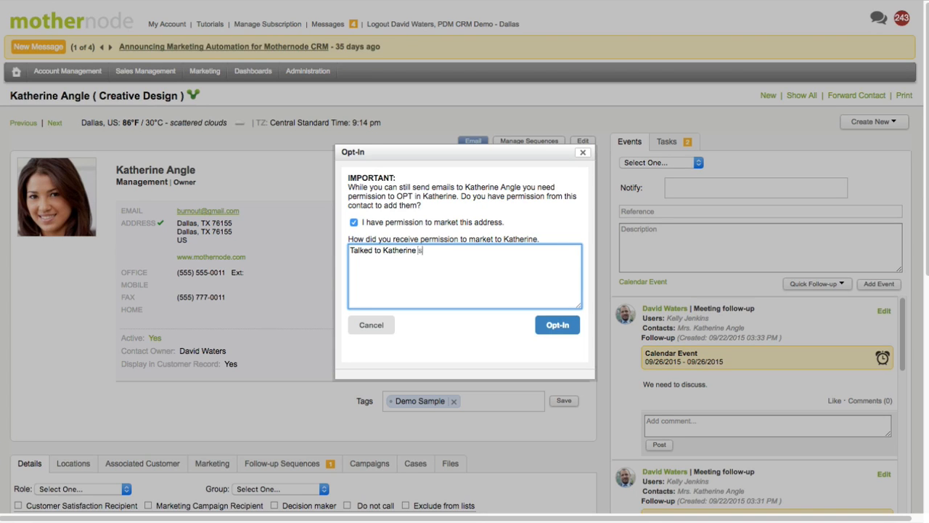
pyautogui.write('he gave m')
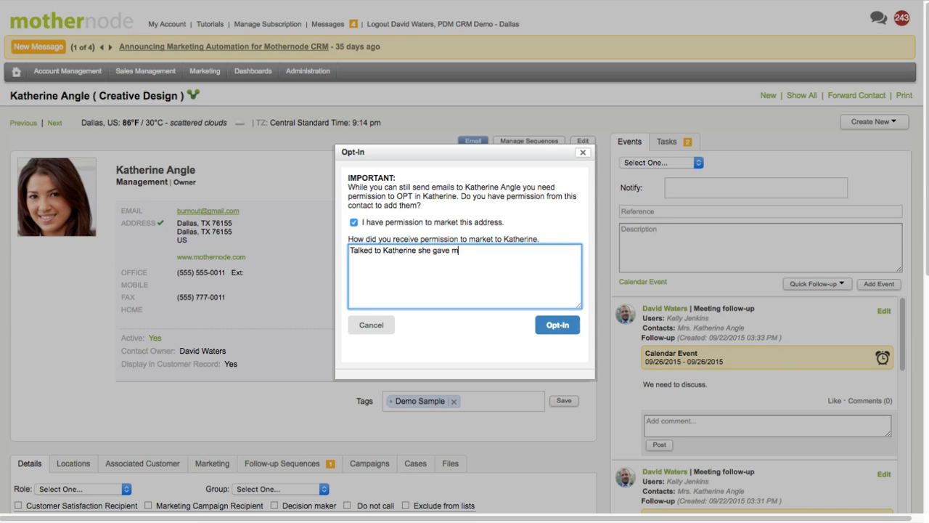
pyautogui.write('e permission.')
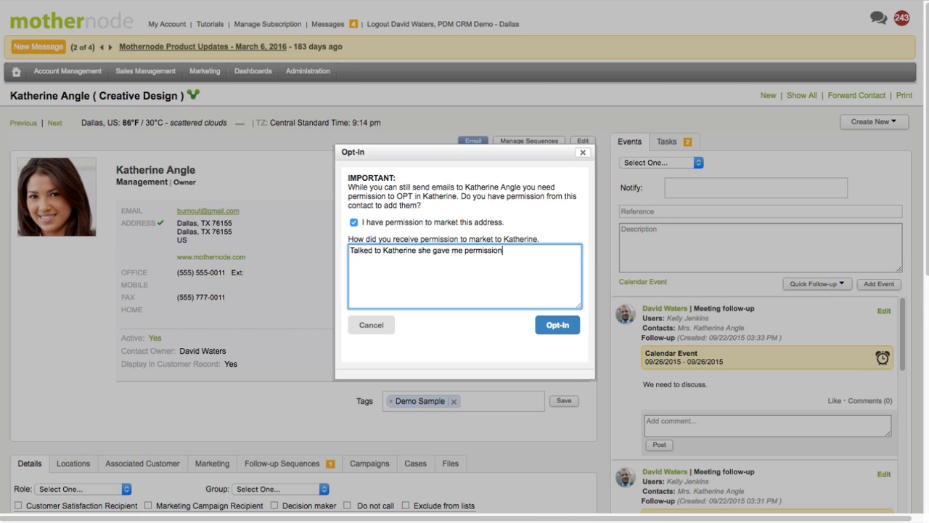
pyautogui.click(556, 326)
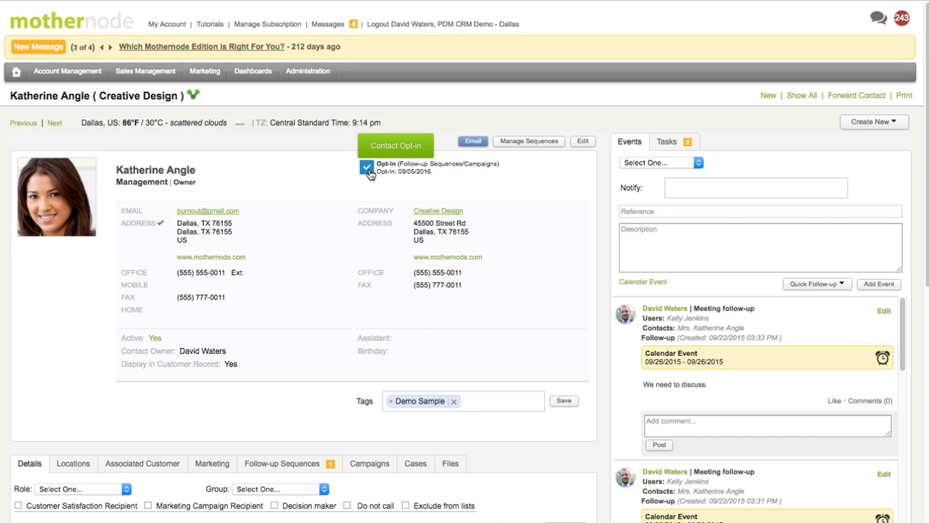
# - Review the contact's opt-in details, including the recorded permission reason, in the follow-up sequences window and close it
pyautogui.click(539, 143)
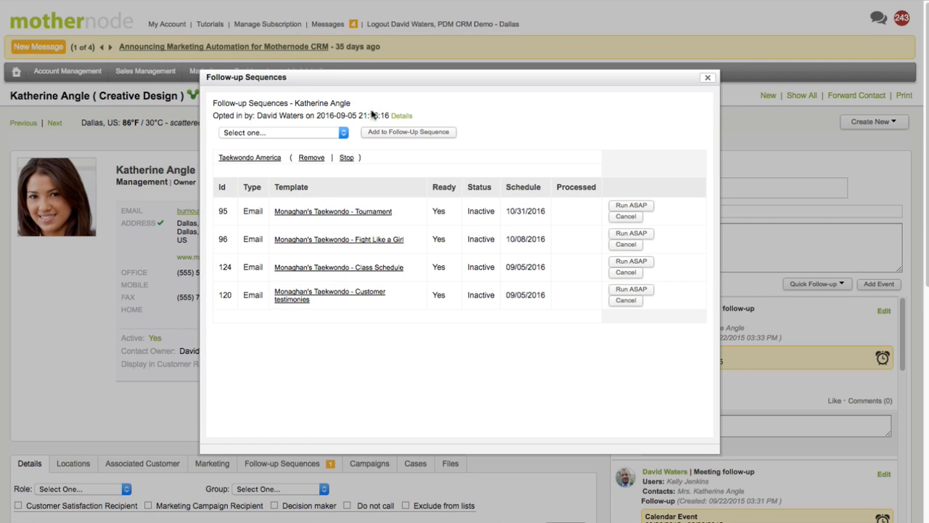
pyautogui.click(399, 116)
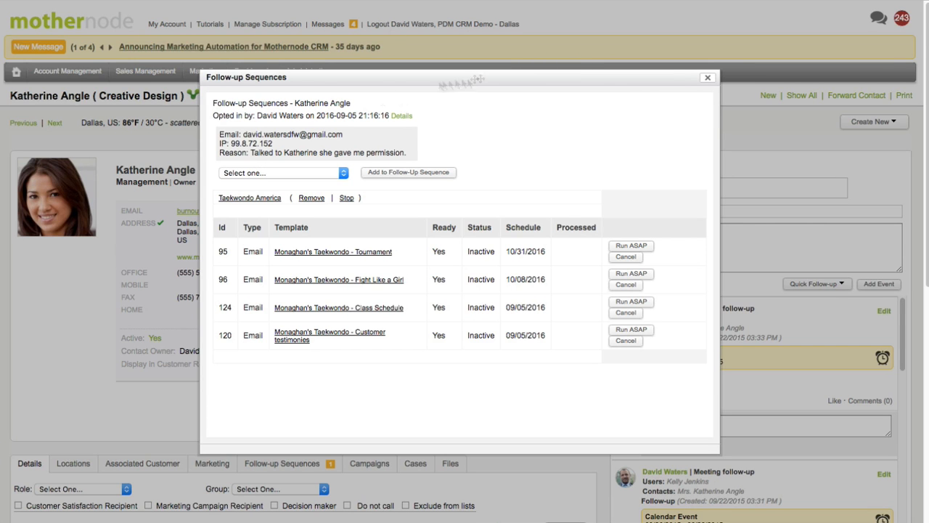
pyautogui.click(708, 78)
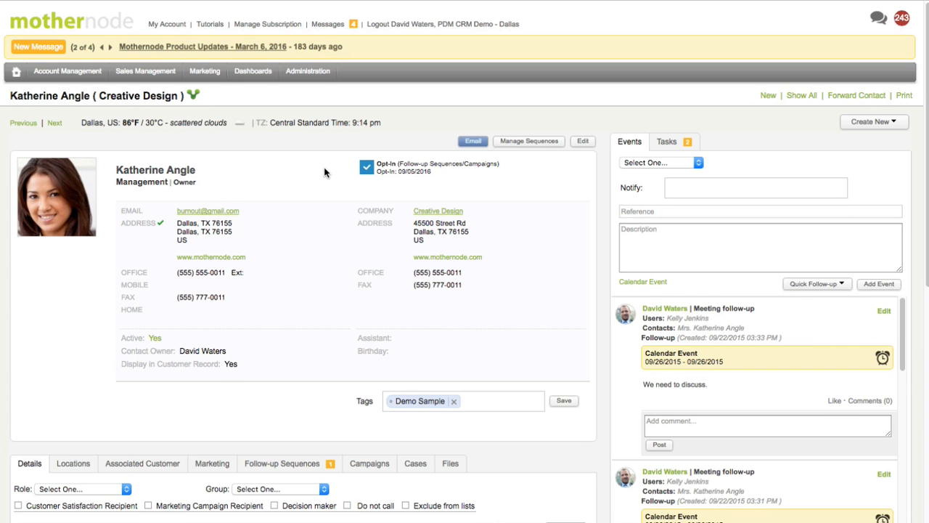
pyautogui.scroll(-1, 324, 167)
pyautogui.scroll(1, 323, 166)
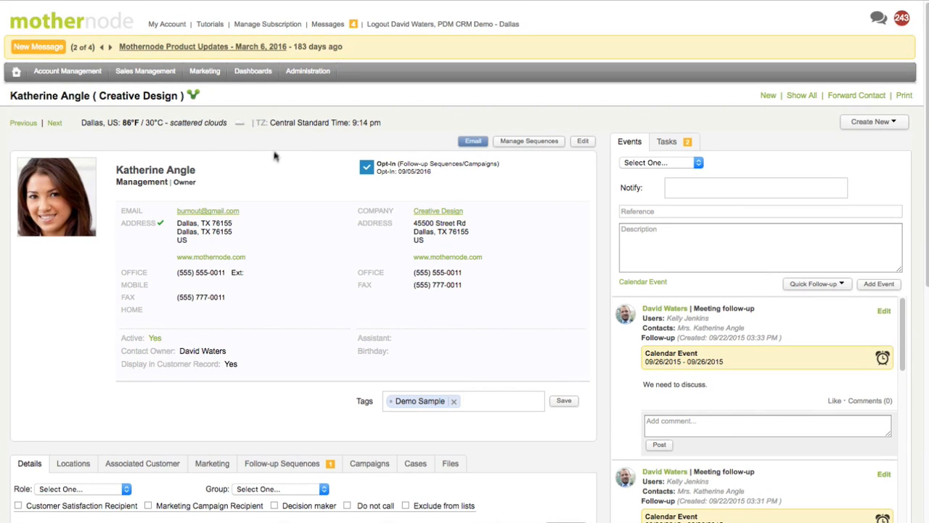